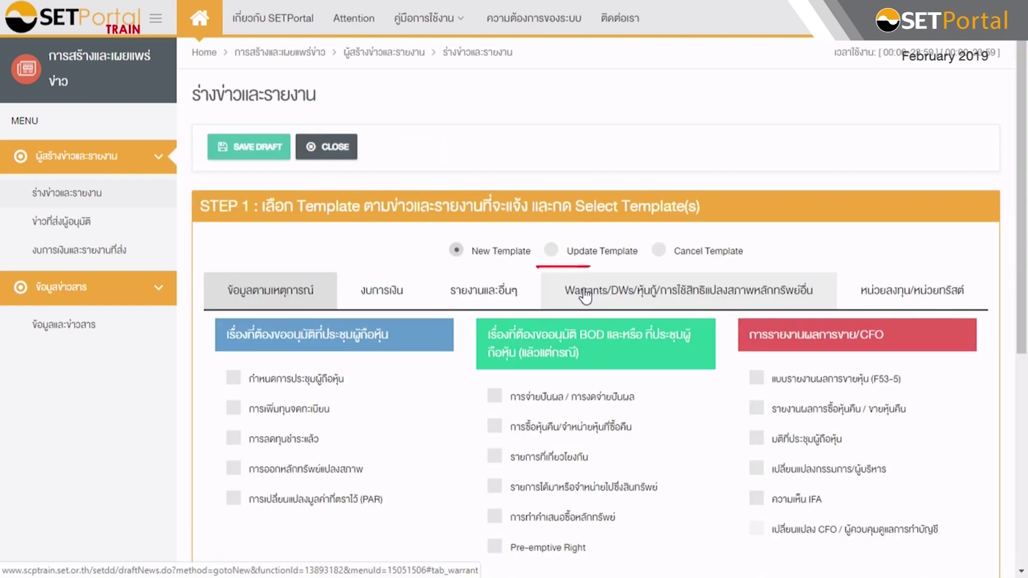
Add the Warrants/TSR sale results report (F53-5) template from the warrants category to the new news draft.
click(586, 294)
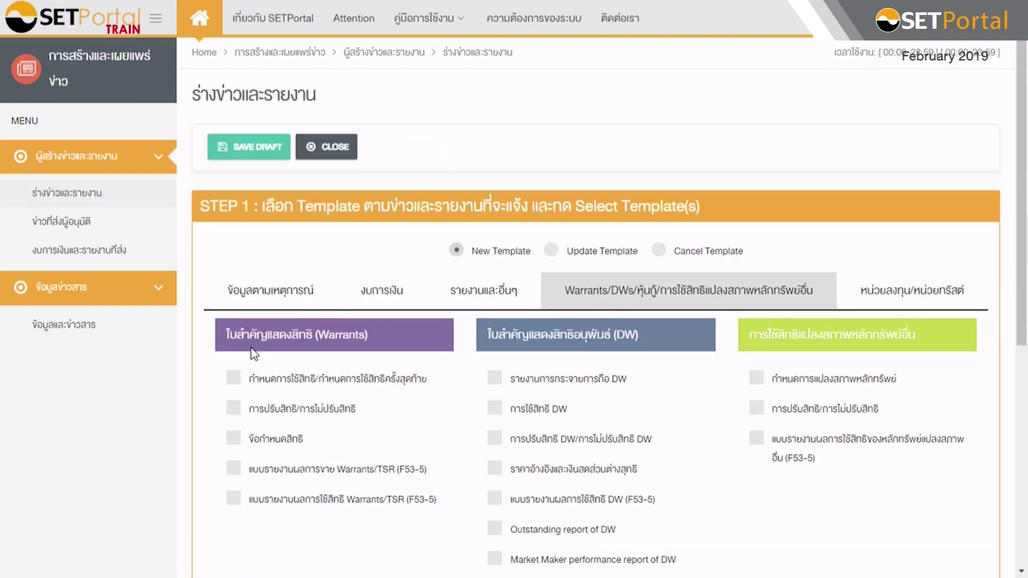
scroll(255, 354, down, 1)
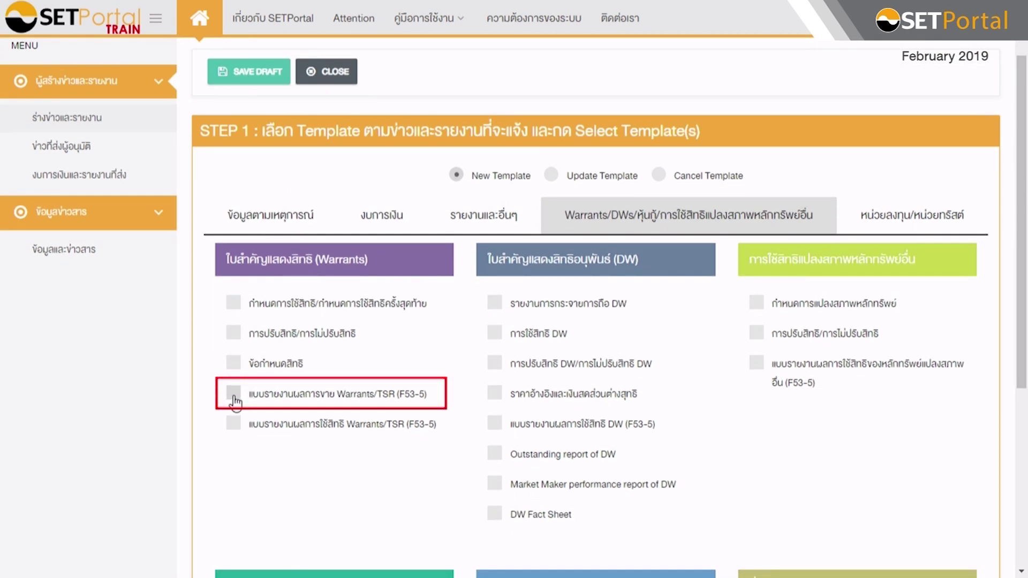
click(234, 394)
scroll(350, 420, down, 3)
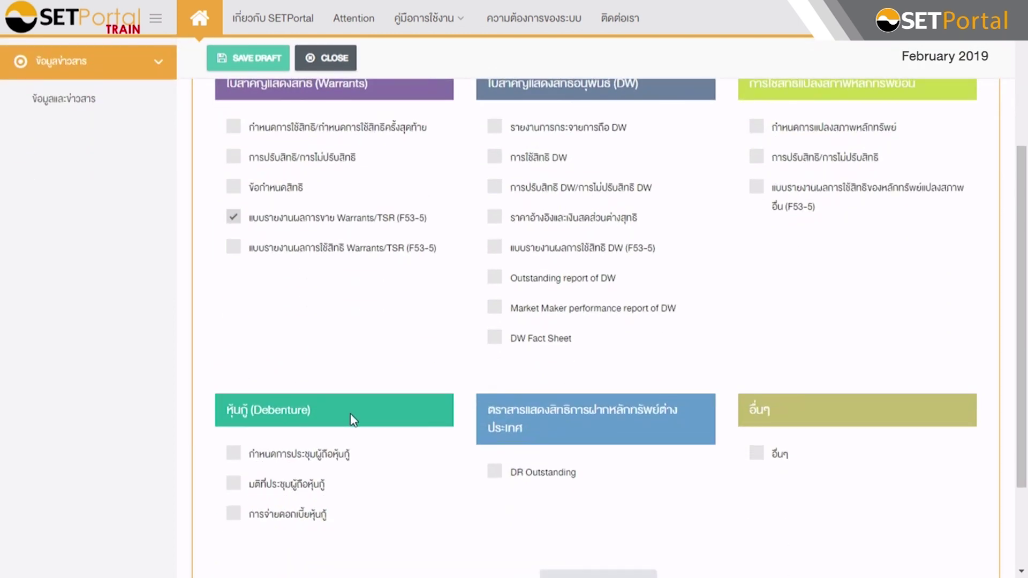
scroll(350, 414, down, 2)
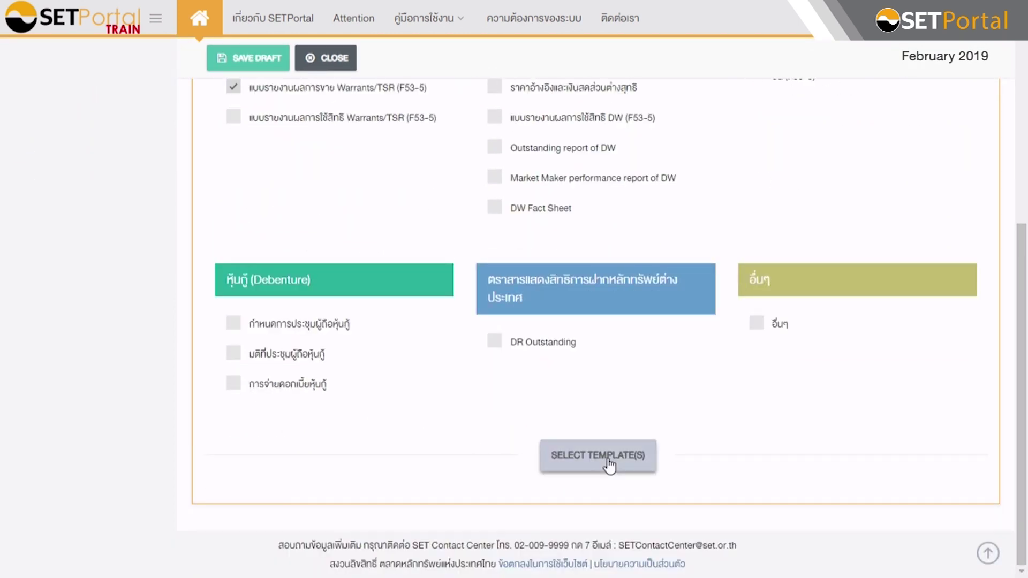
click(609, 464)
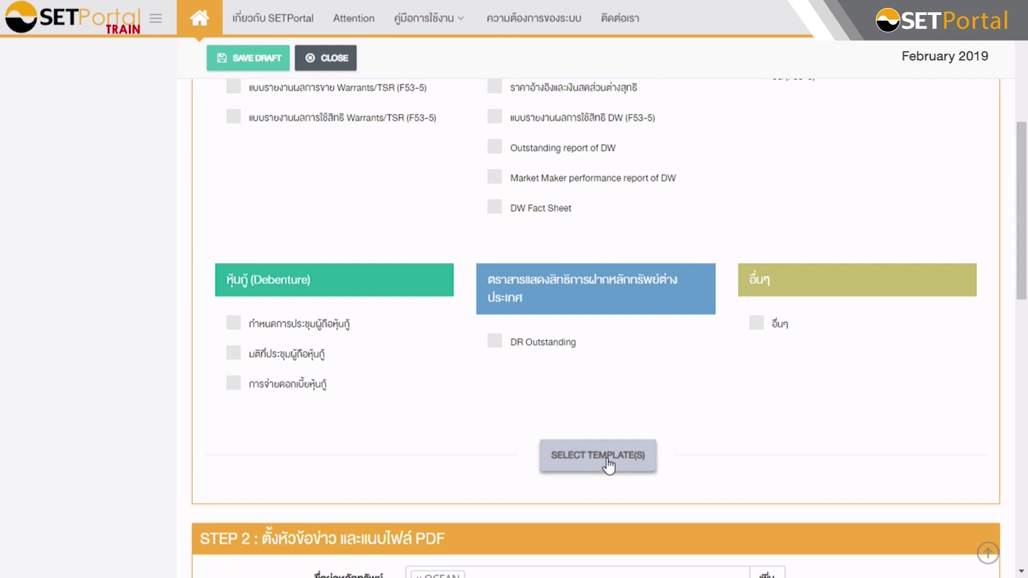
In the template form, set the offered securities to warrants (ใบสำคัญแสดงสิทธิ) and the offerees to existing common shareholders (ผู้ถือหุ้นสามัญเดิม).
scroll(609, 463, down, 5)
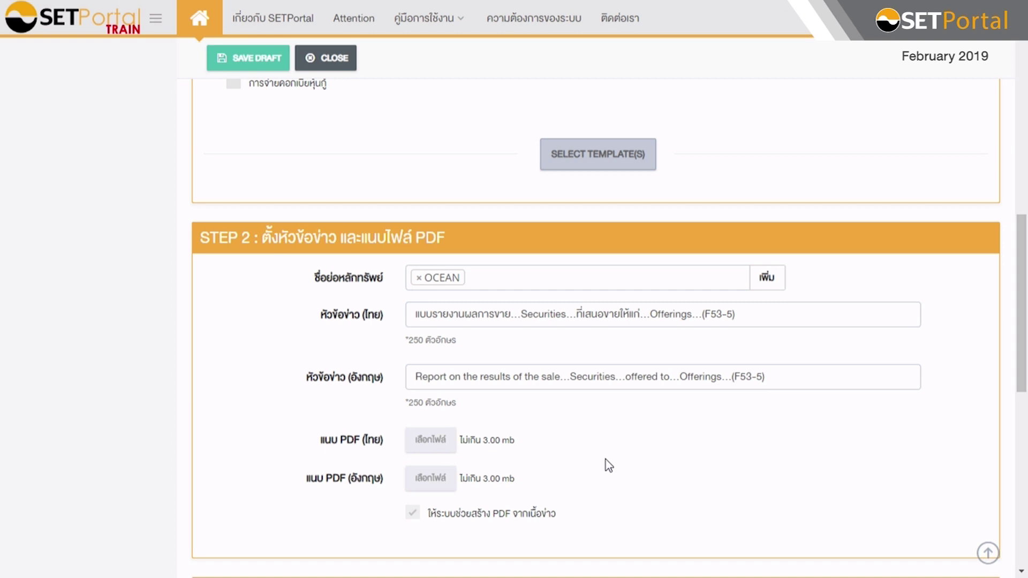
scroll(605, 459, down, 8)
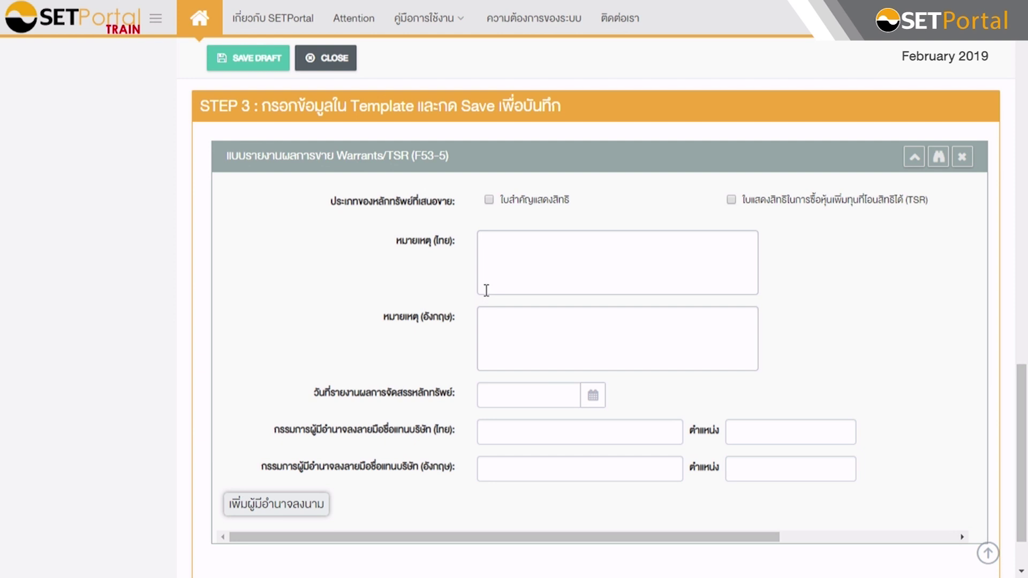
click(489, 203)
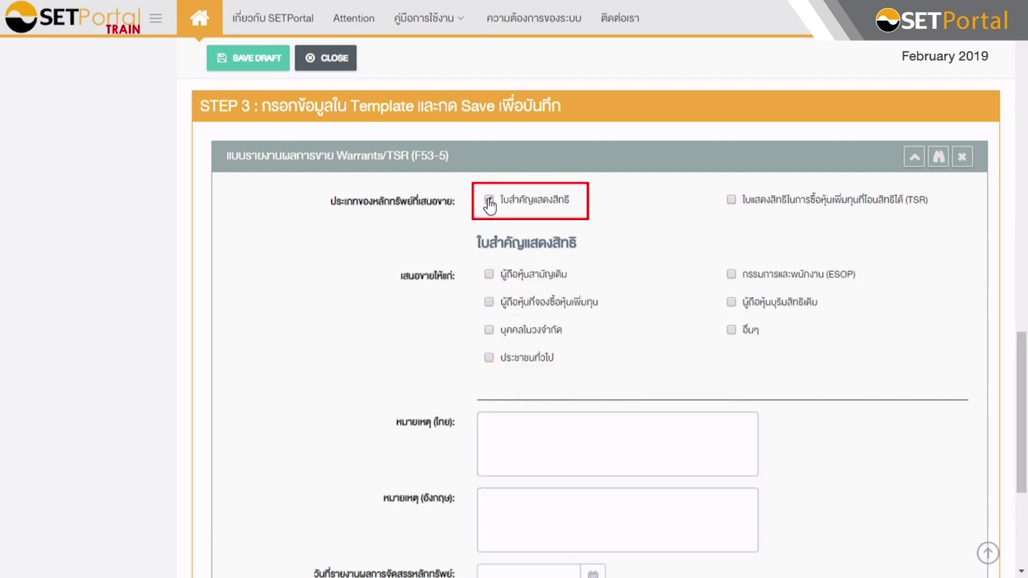
click(489, 274)
scroll(685, 364, down, 2)
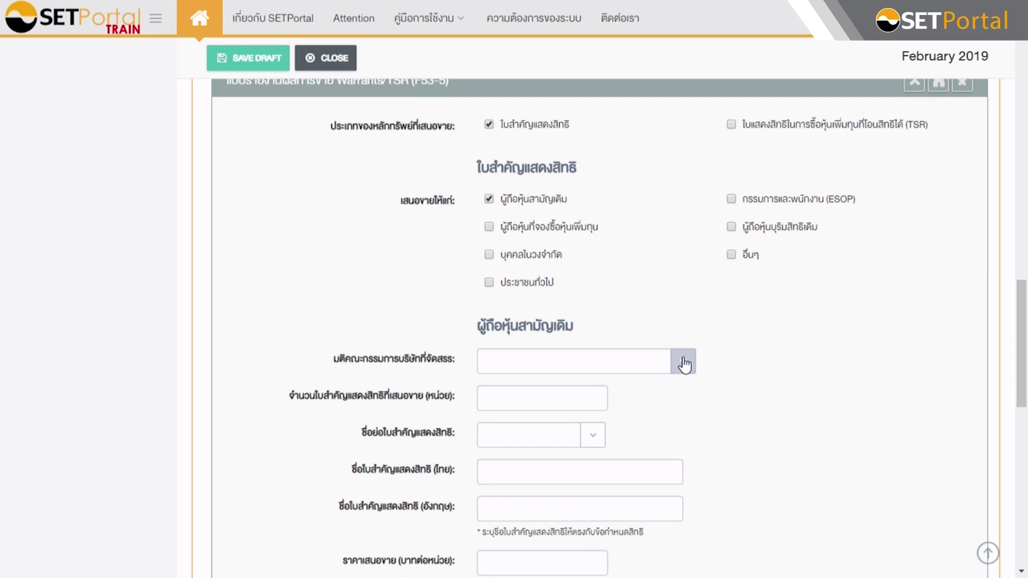
Choose the board resolution "RO - 27/11/2018 : 603,224,519 หุ้น" for the existing common shareholders' allotment.
click(683, 363)
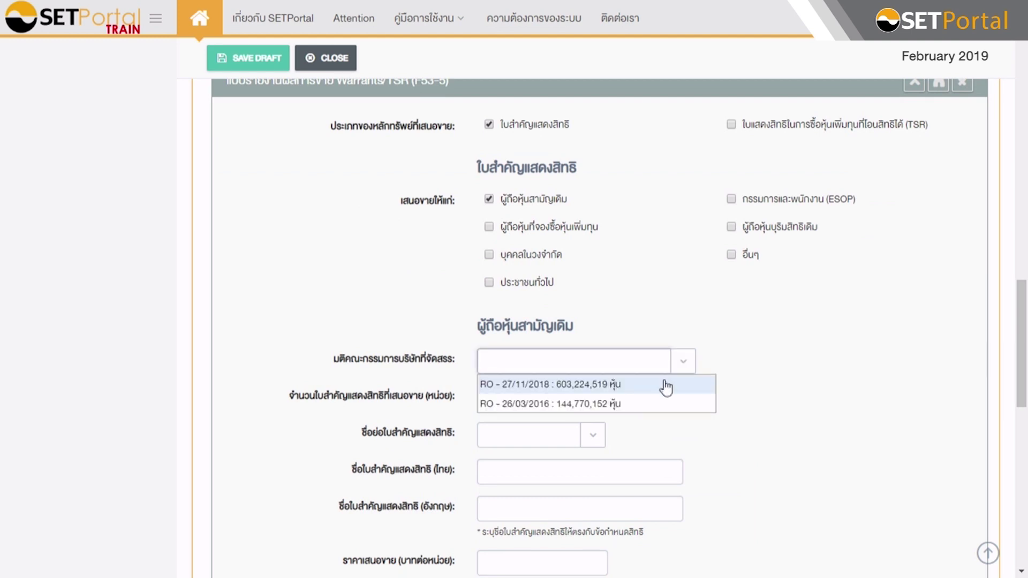
click(633, 384)
scroll(716, 398, down, 1)
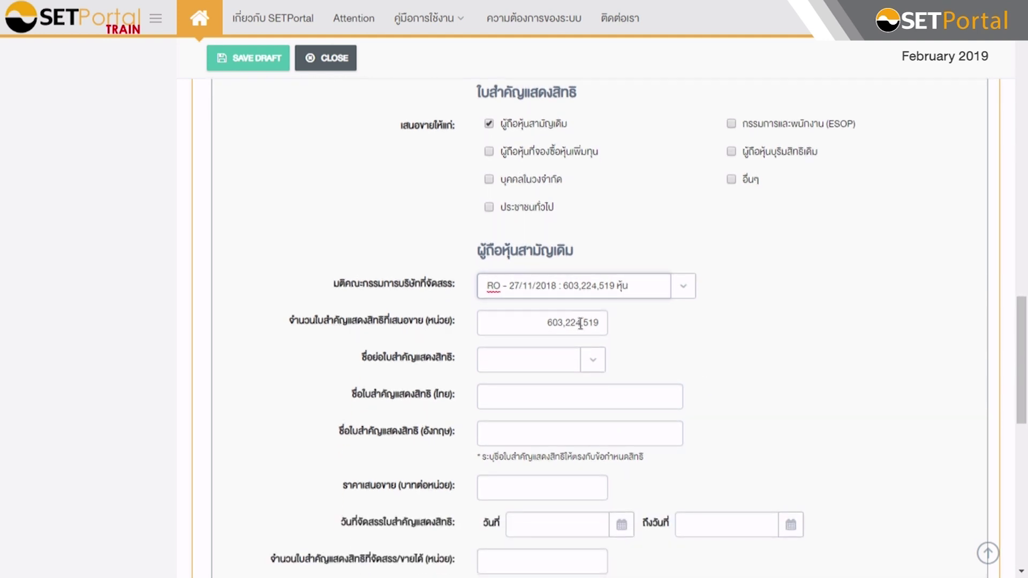
Choose Other for the warrant's abbreviated name and enter XXX-W1 as the custom abbreviation.
click(593, 360)
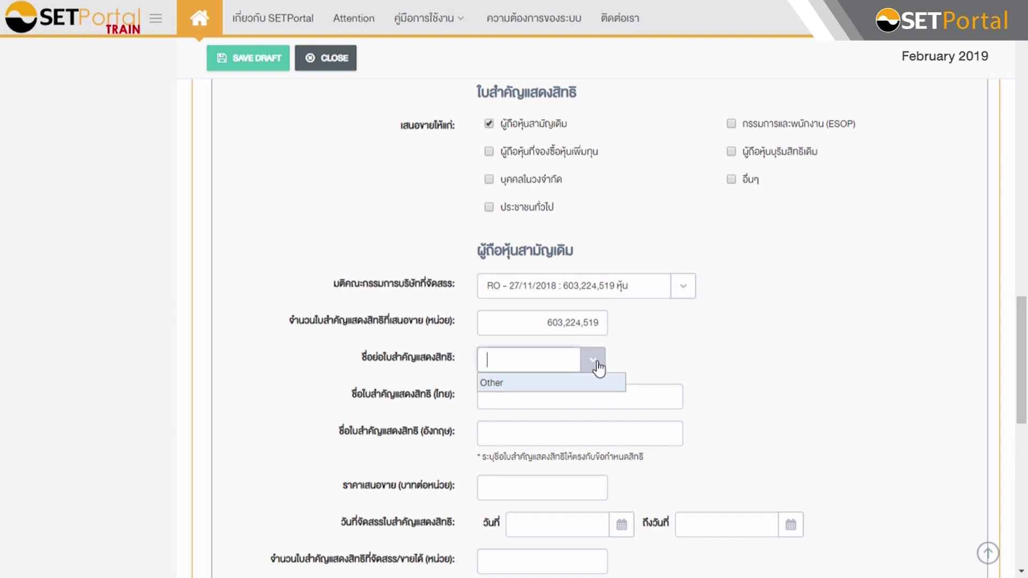
click(495, 394)
click(496, 395)
text(xXX)
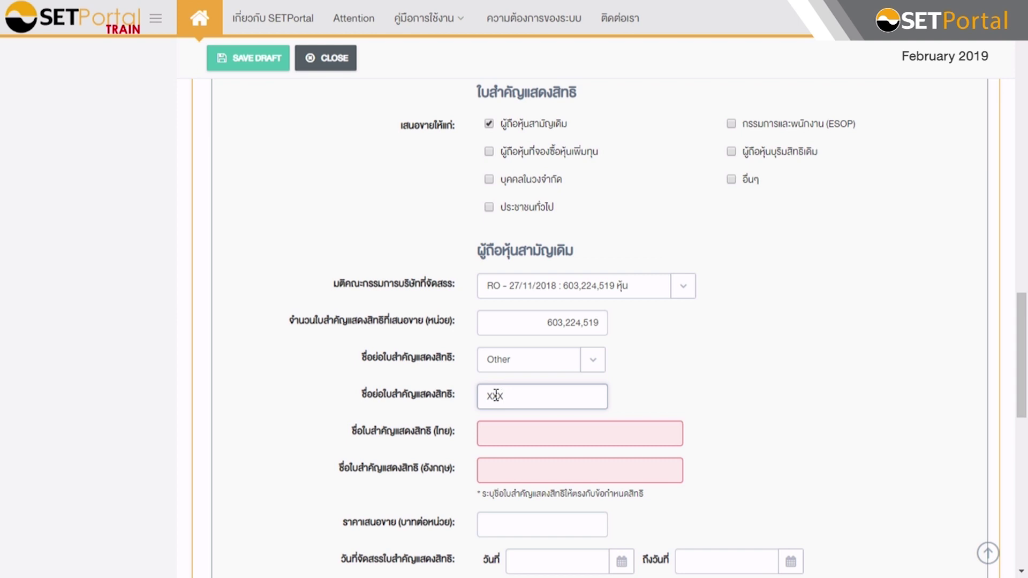
text(-W1)
Fill in the XXX warrant names, 0.00 price, 18-Feb-2019 allotment date, 603,000,000 allotted units, 224,519 remaining units and cancellation of remaining XXX-W1 warrants.
scroll(768, 311, down, 5)
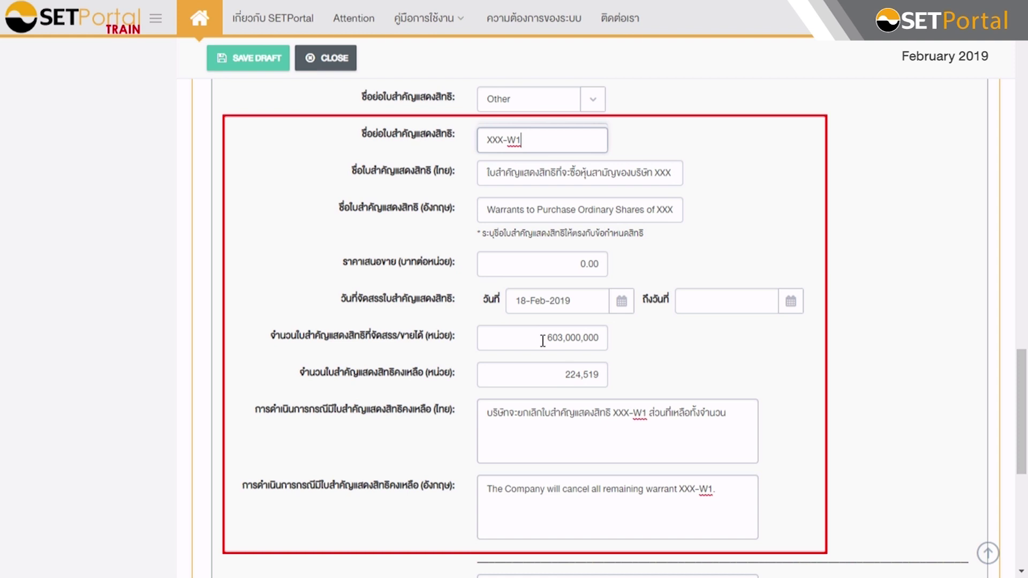
click(556, 374)
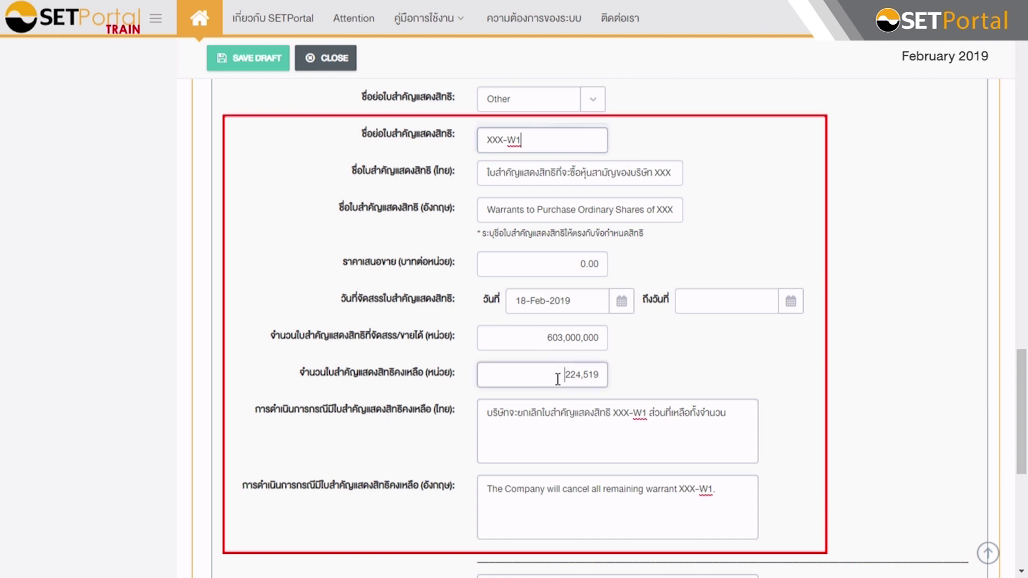
drag(561, 374, 601, 378)
click(566, 432)
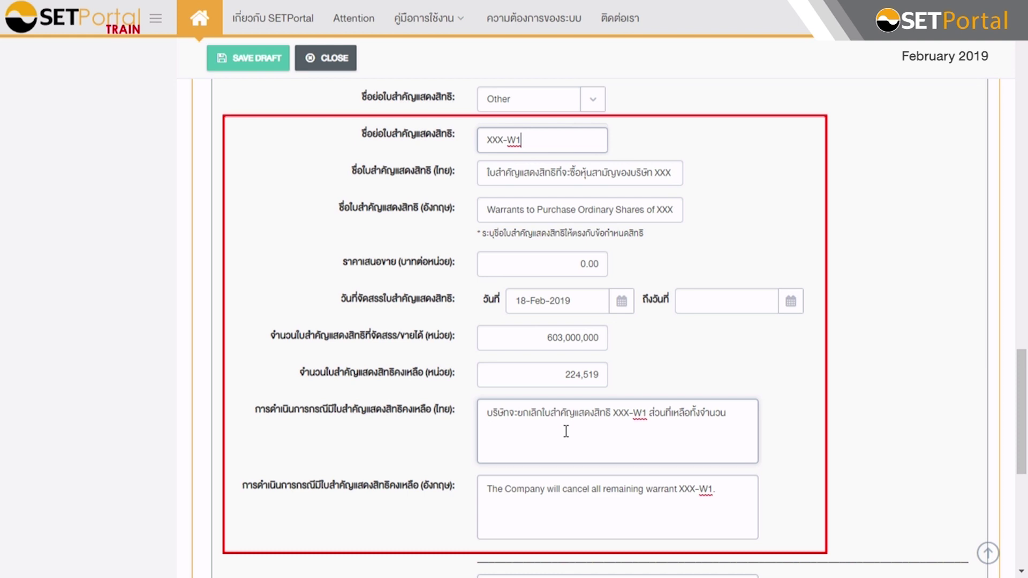
Set the report date to 25-Feb-2019, enter the authorized director's name and position in both languages, and add another signatory.
scroll(563, 374, down, 6)
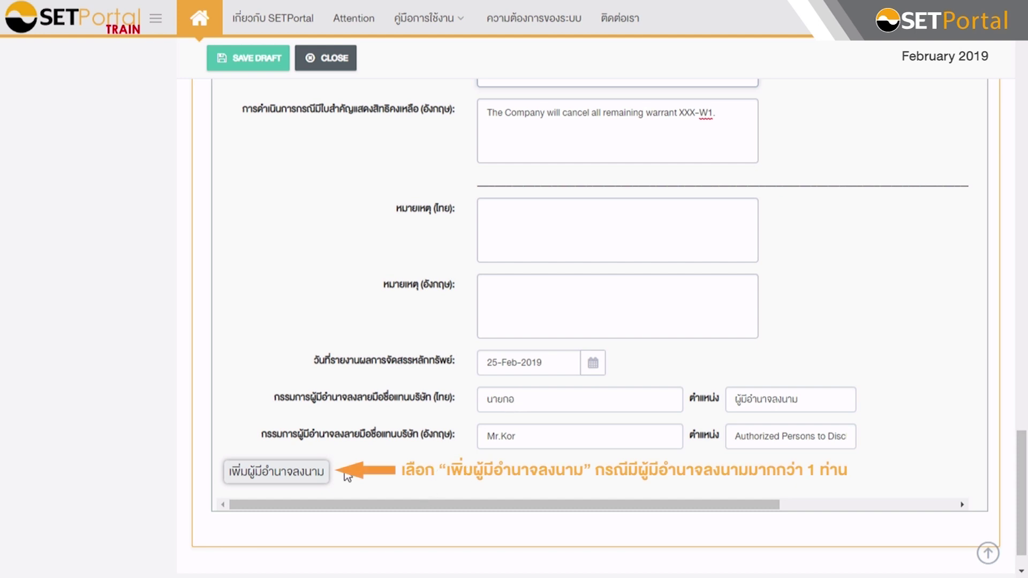
click(298, 480)
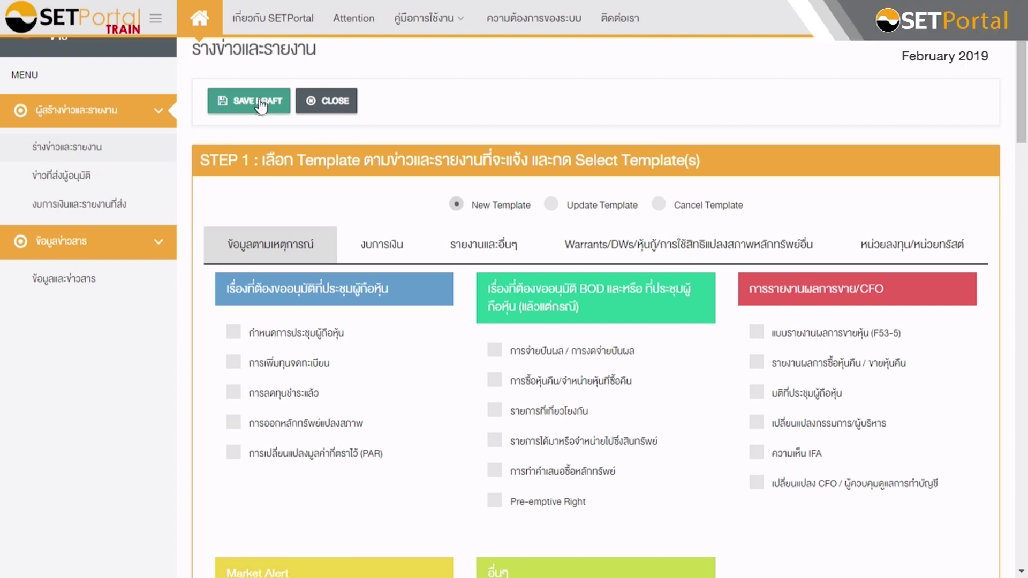
Save the completed F53-5 report as a draft, check its generated headlines, and close the form.
click(261, 103)
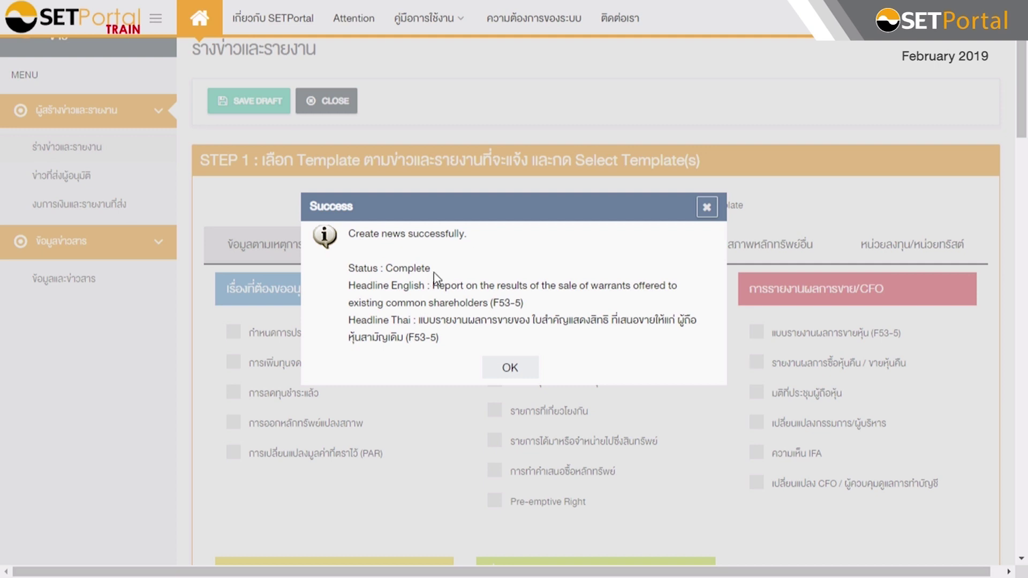
click(518, 369)
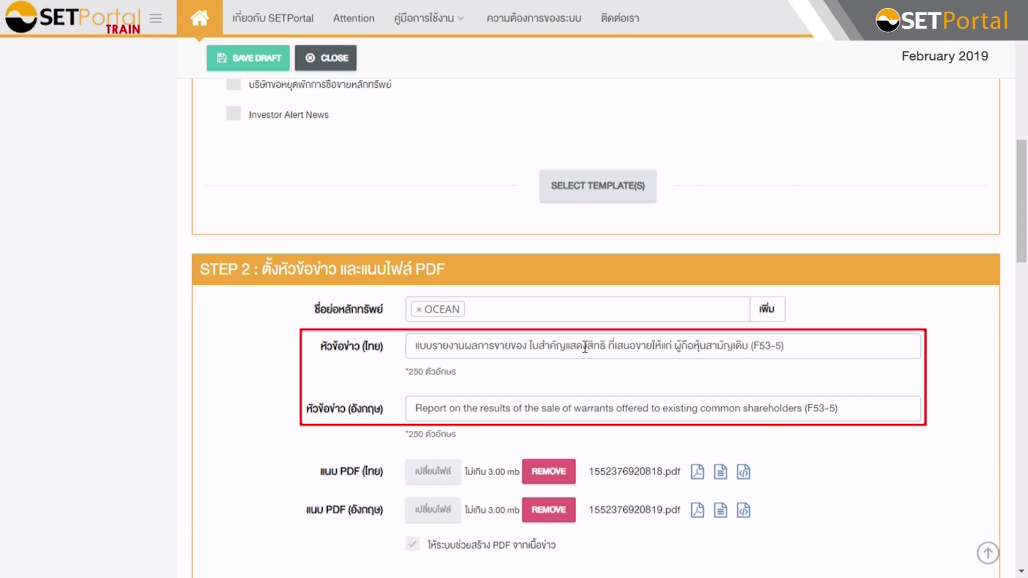
scroll(604, 347, up, 1)
scroll(604, 347, up, 10)
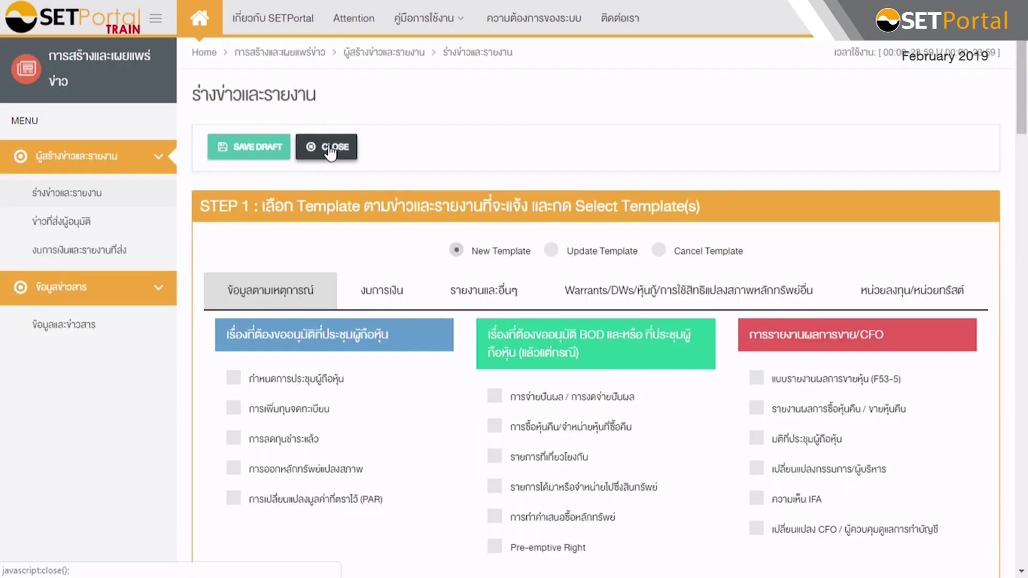
click(328, 146)
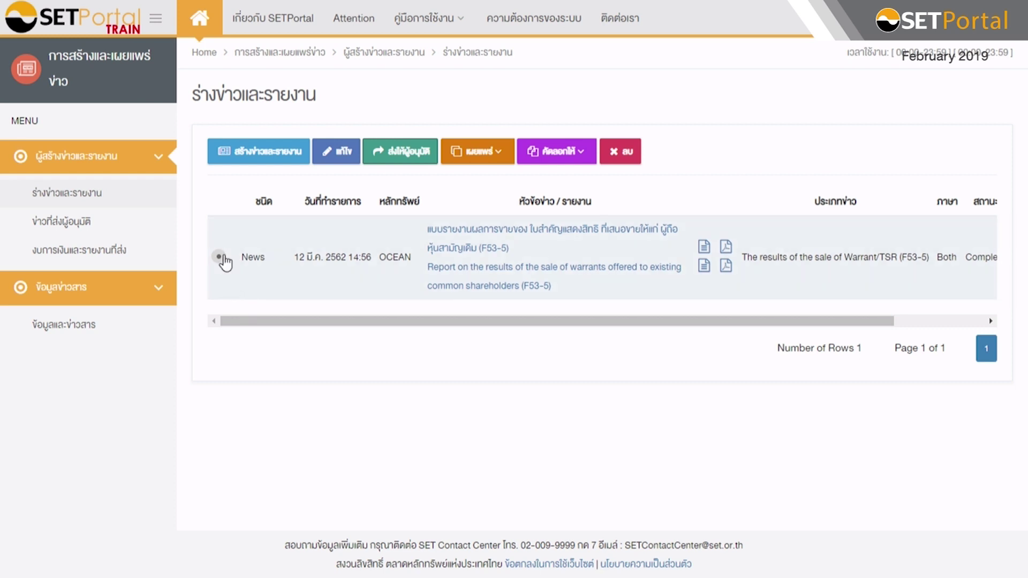
Open the saved OCEAN F53-5 draft for submission, review its PDF, and send the news to the approver.
click(410, 156)
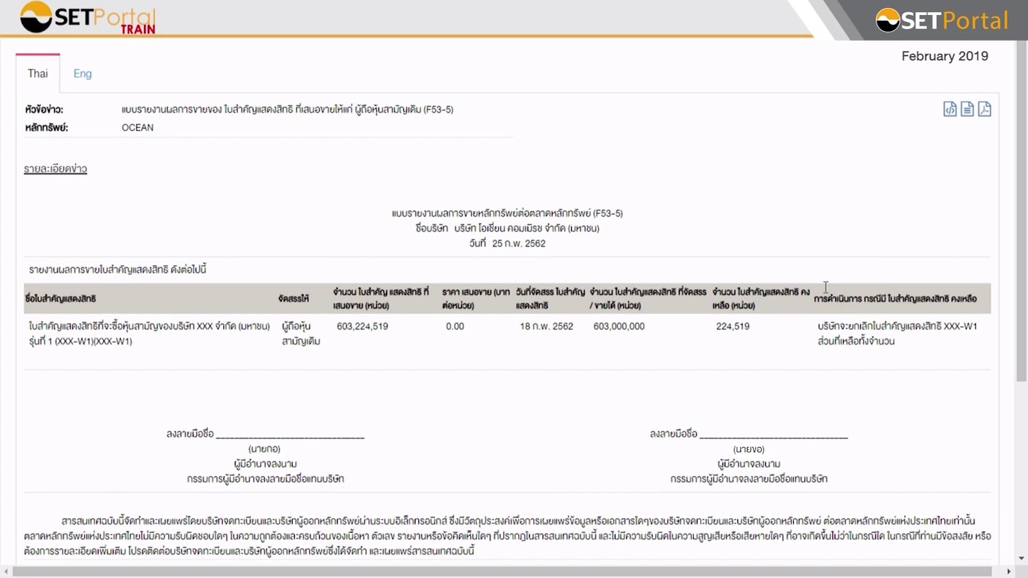
click(987, 110)
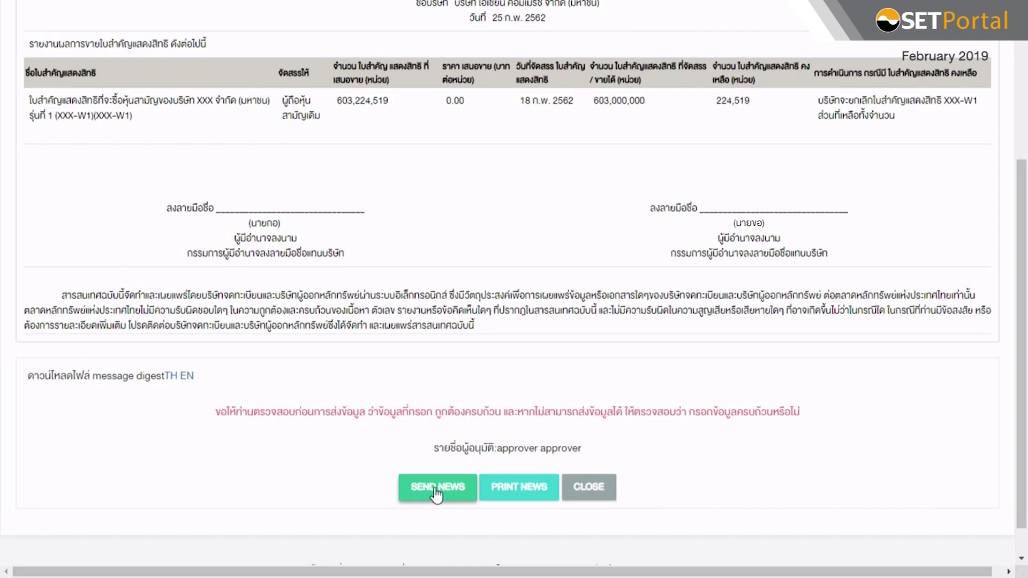
click(436, 488)
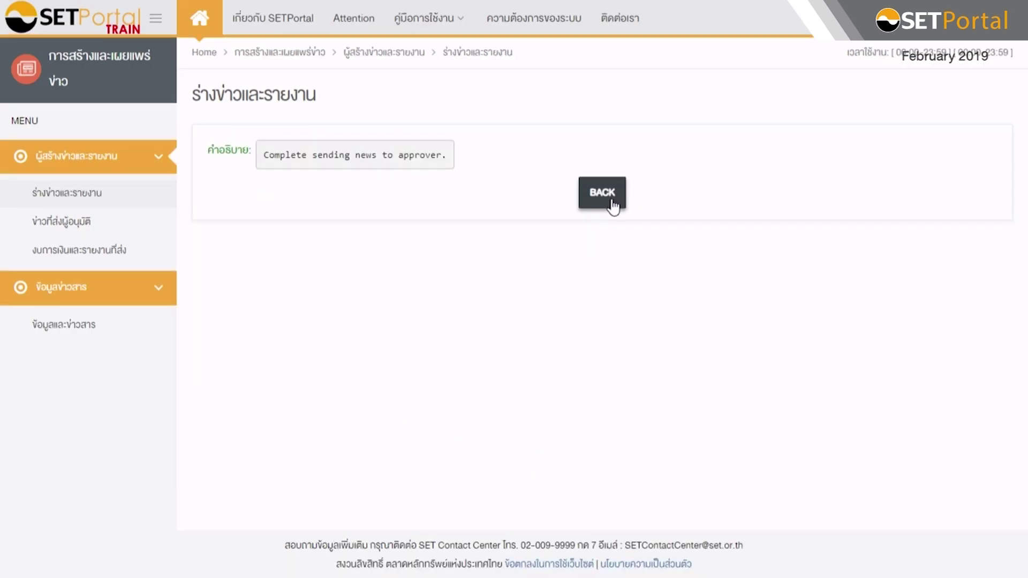
Open the list of news sent to the approver and check the status of the newest F53-5 report.
click(54, 223)
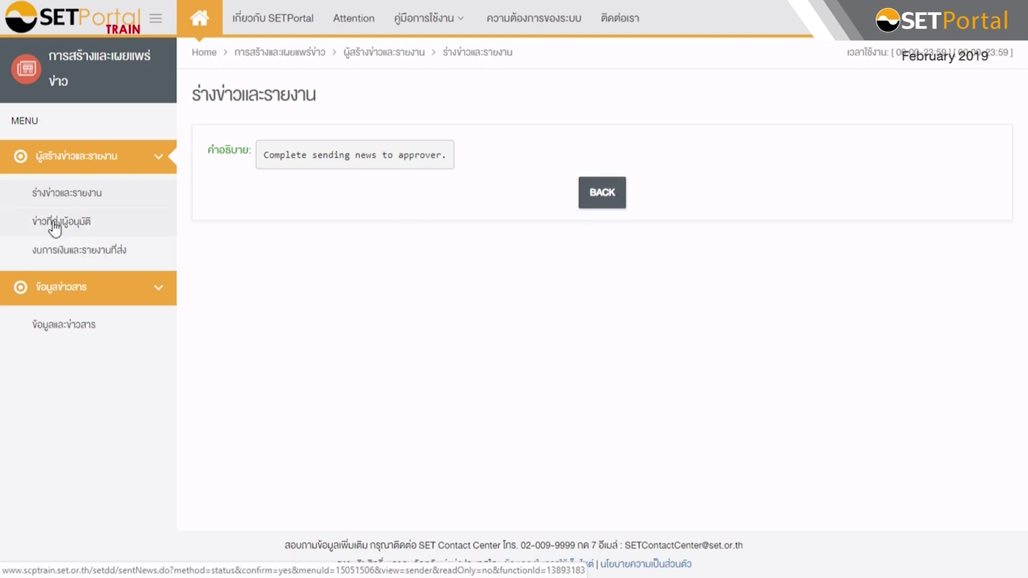
scroll(588, 482, right, 5)
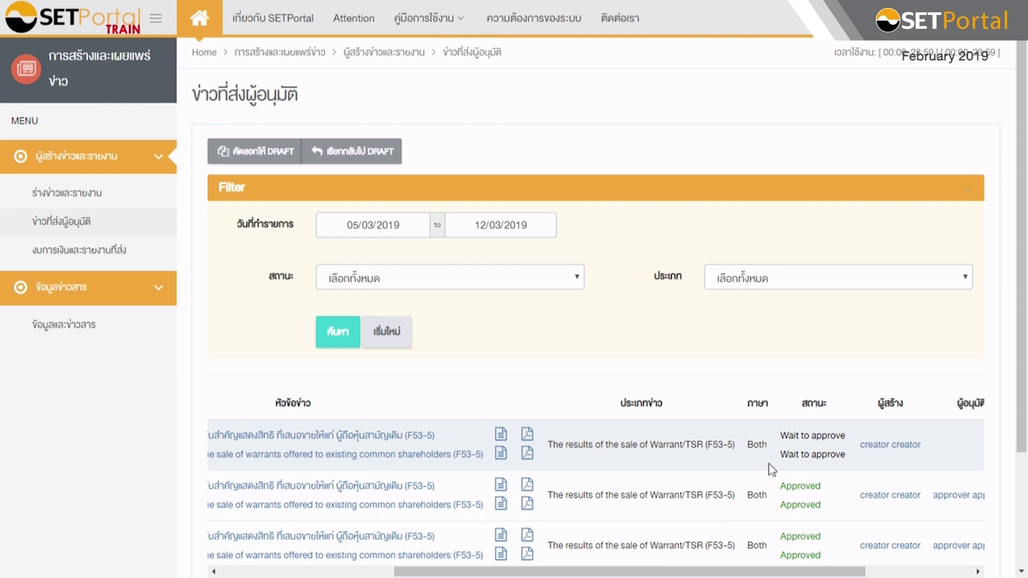
scroll(589, 481, left, 5)
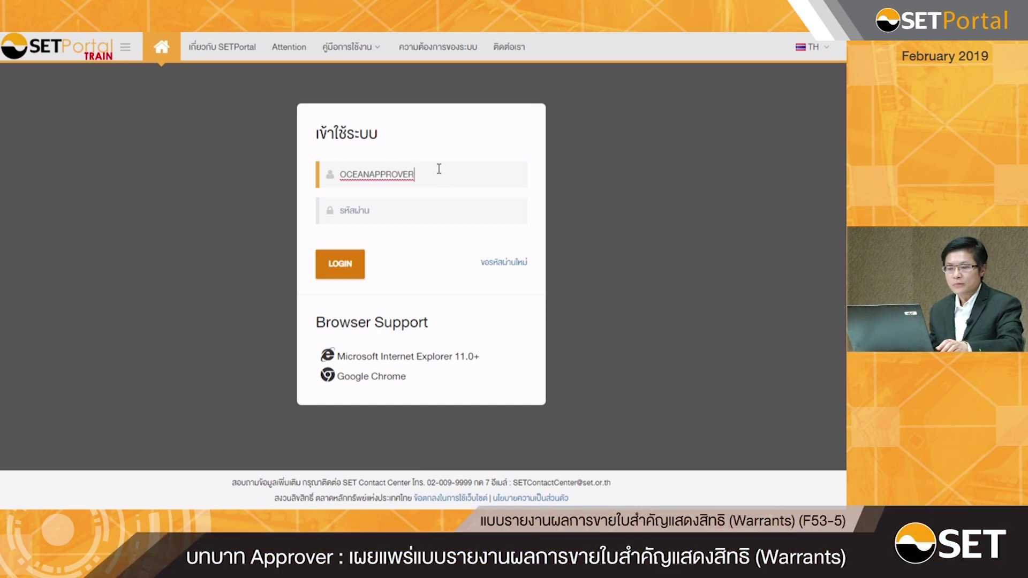
Log in with the approver account and open the news and report approver section.
click(348, 269)
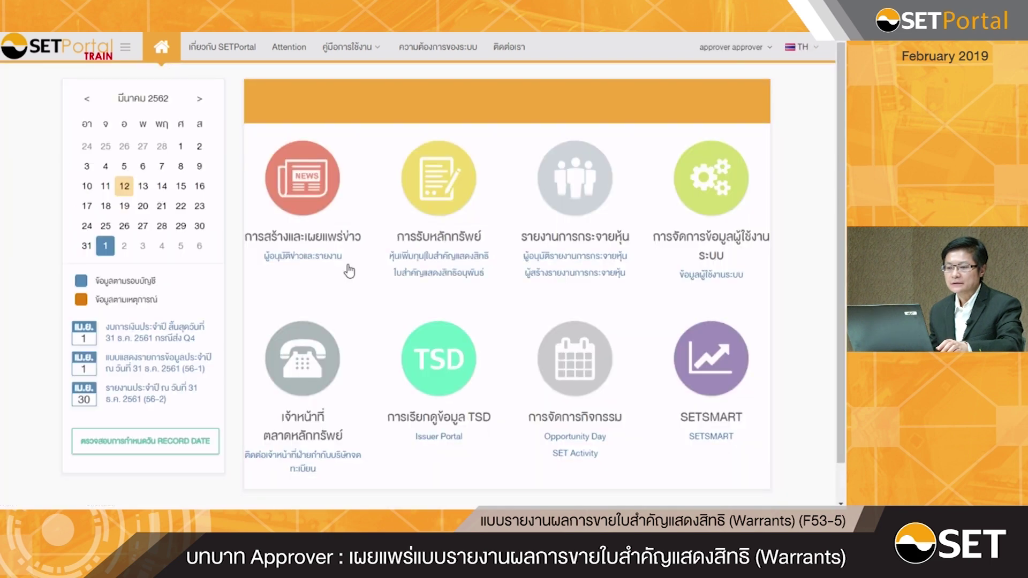
click(296, 262)
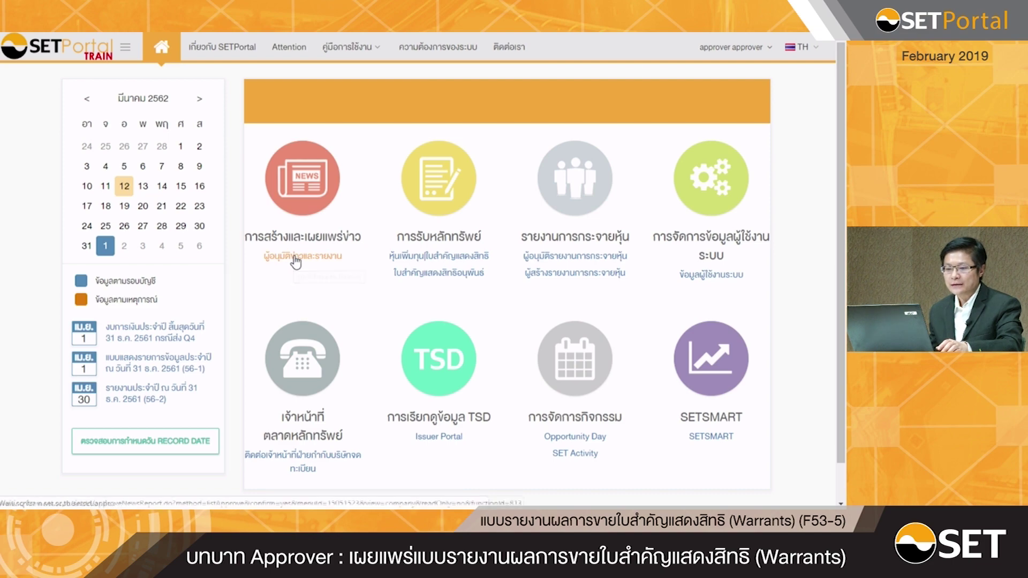
Agree to the terms of use for preparing and publishing information and accept them to enter the approval page.
scroll(297, 260, down, 8)
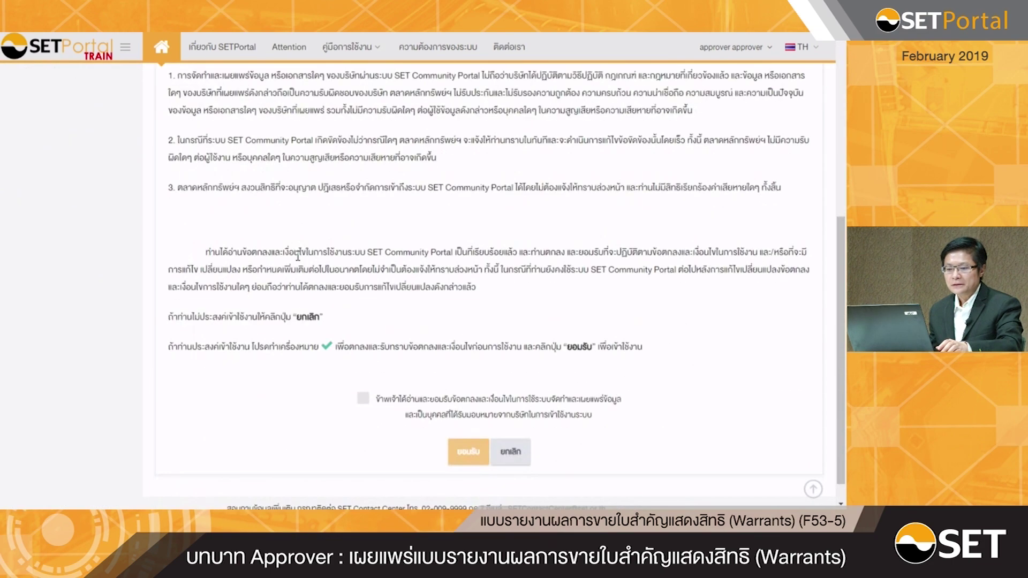
click(364, 398)
click(467, 451)
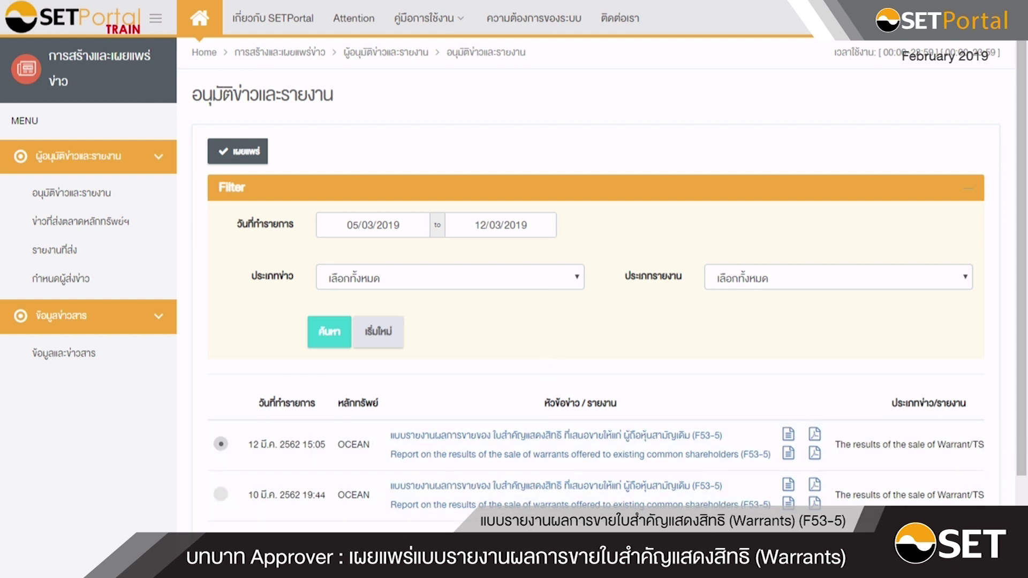
Check the status of the OCEAN F53-5 report from 12 มี.ค. 2562 15:05 and open it for publishing.
scroll(599, 453, right, 6)
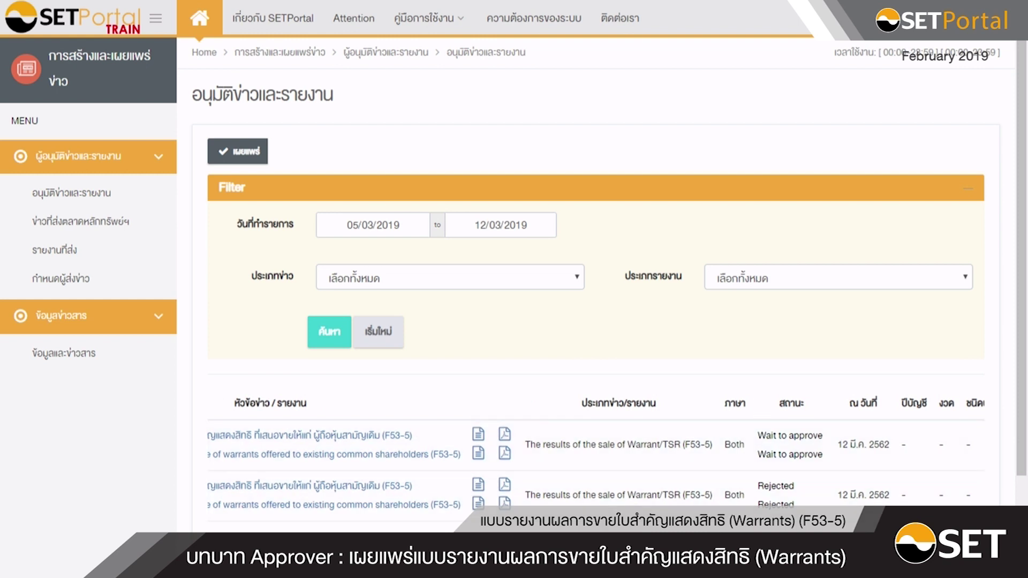
scroll(596, 452, left, 6)
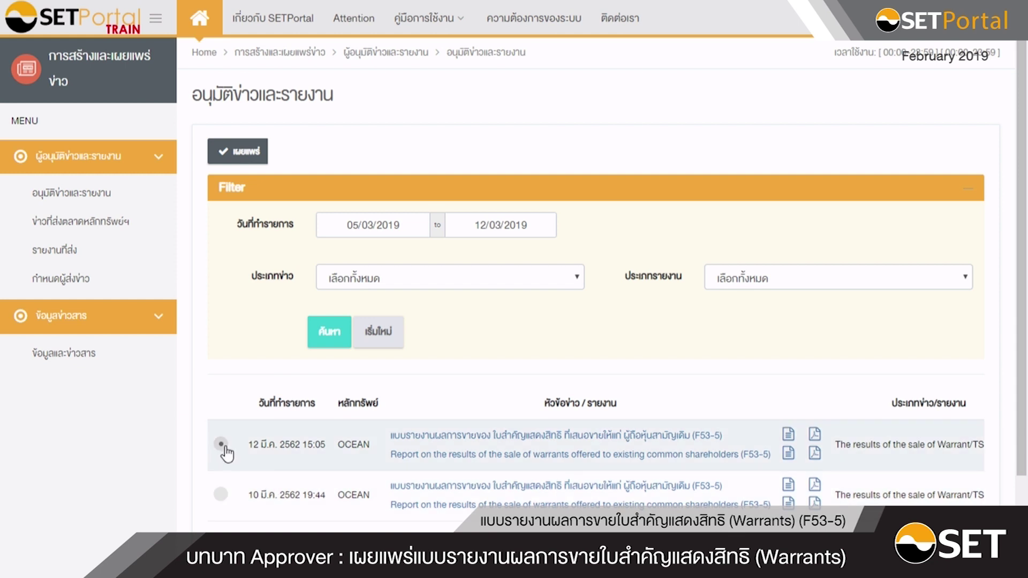
click(256, 157)
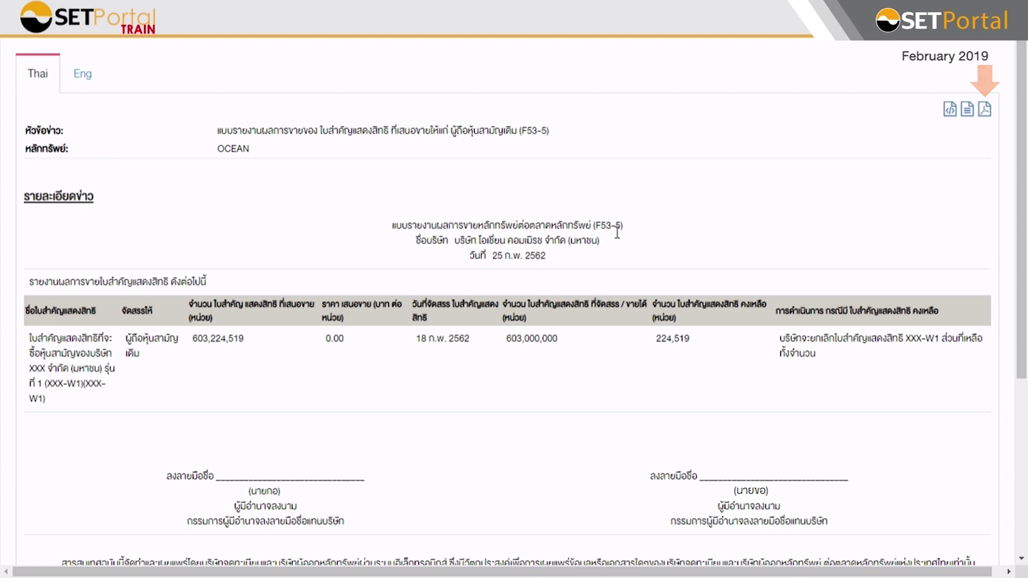
Review the F53-5 report details, publish the news to the public, and confirm the publication.
scroll(522, 289, down, 4)
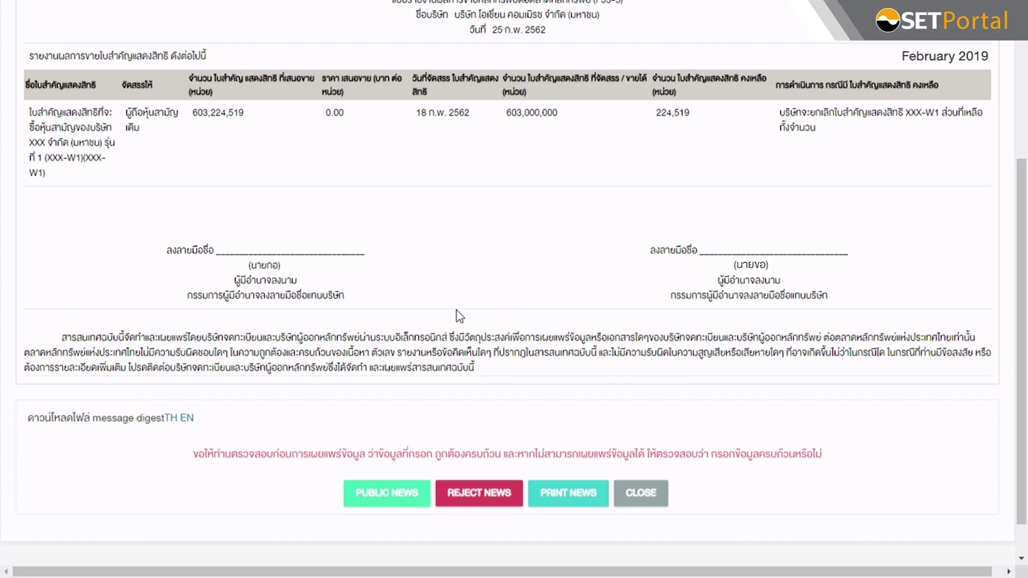
click(374, 502)
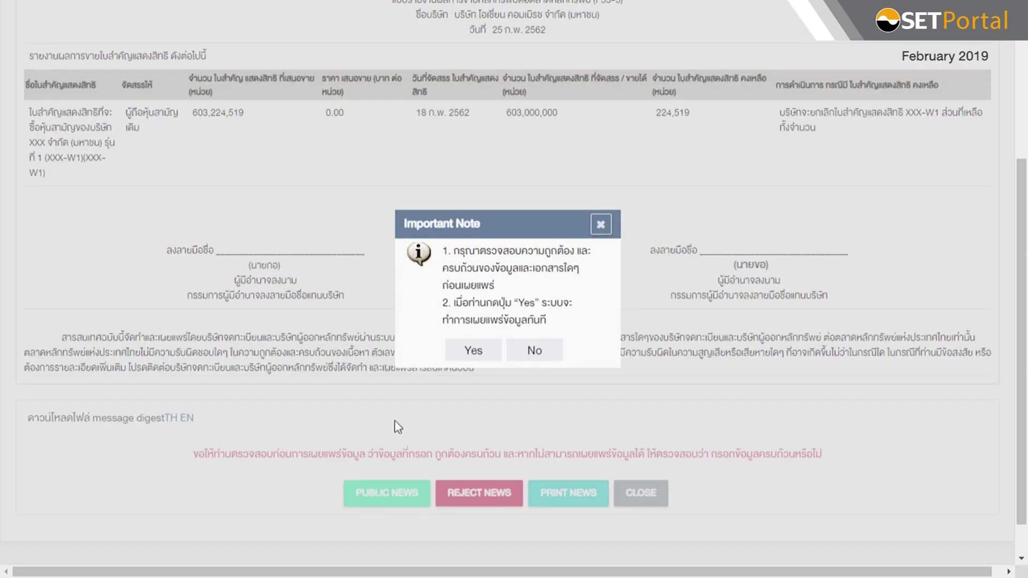
click(481, 356)
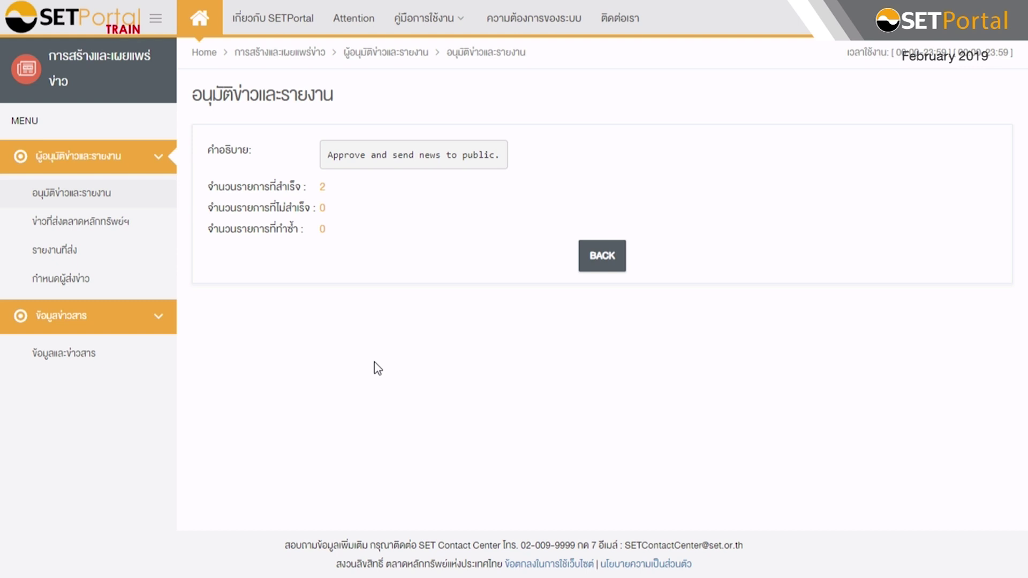
Open the list of news sent to the stock exchange and check the newest F53-5 report's status.
click(115, 224)
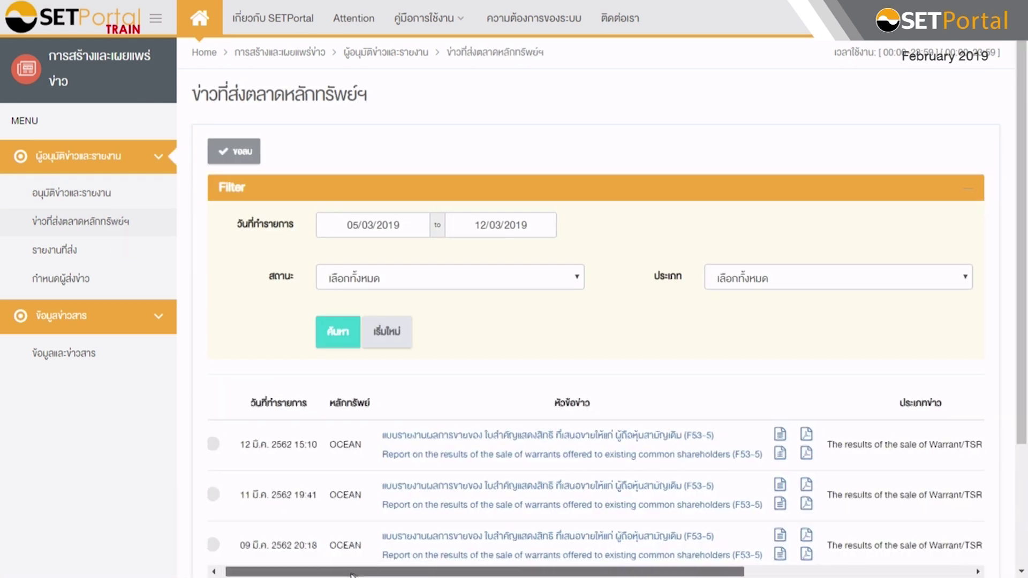
drag(373, 574, 637, 576)
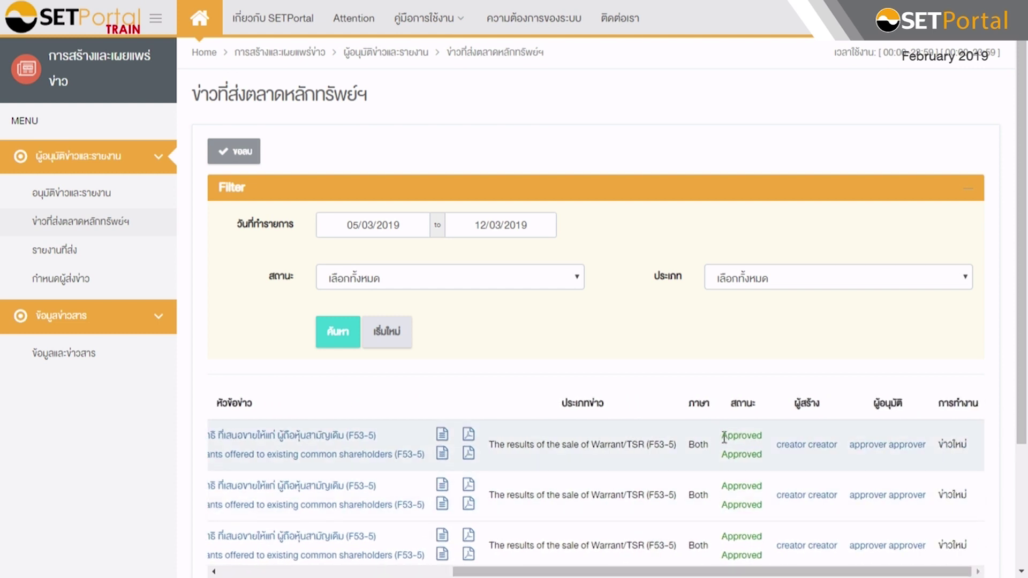